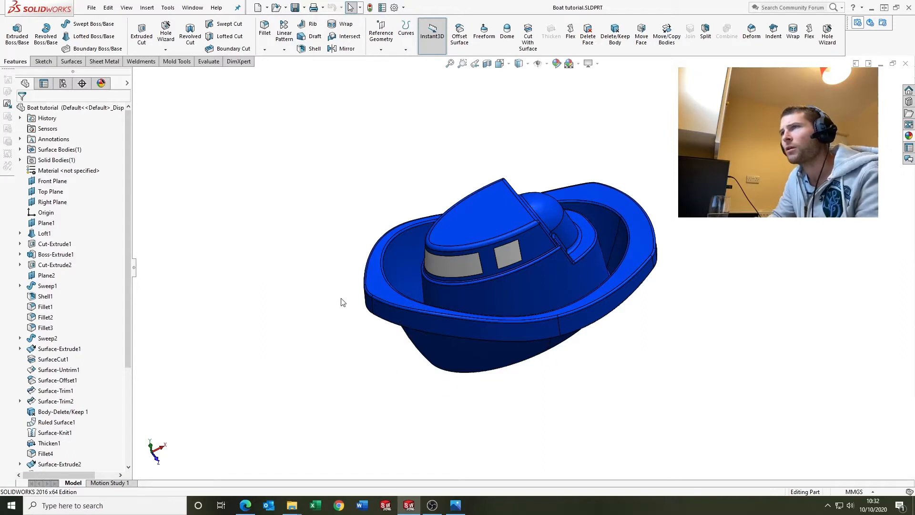
# - Roll the boat's feature history back to just before Loft1
pyautogui.moveTo(127, 208); pyautogui.dragTo(132, 213)
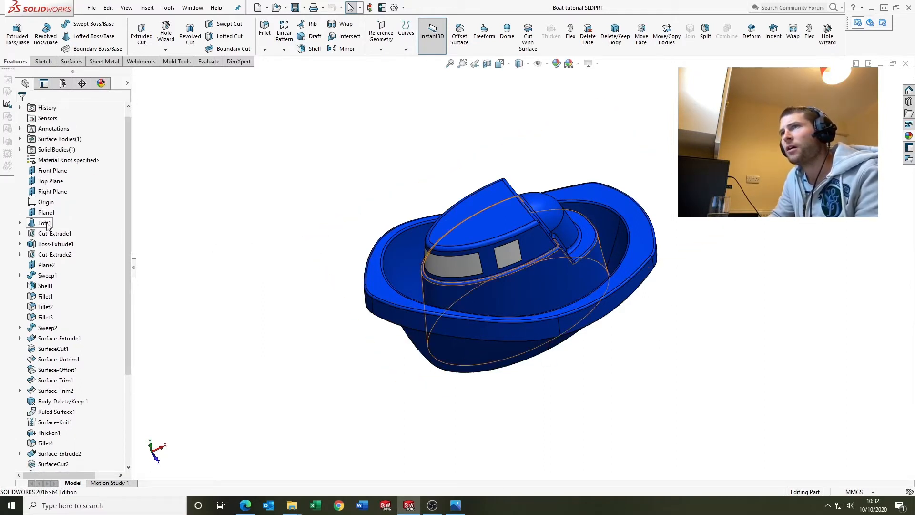
pyautogui.rightClick(70, 215)
pyautogui.click(78, 203)
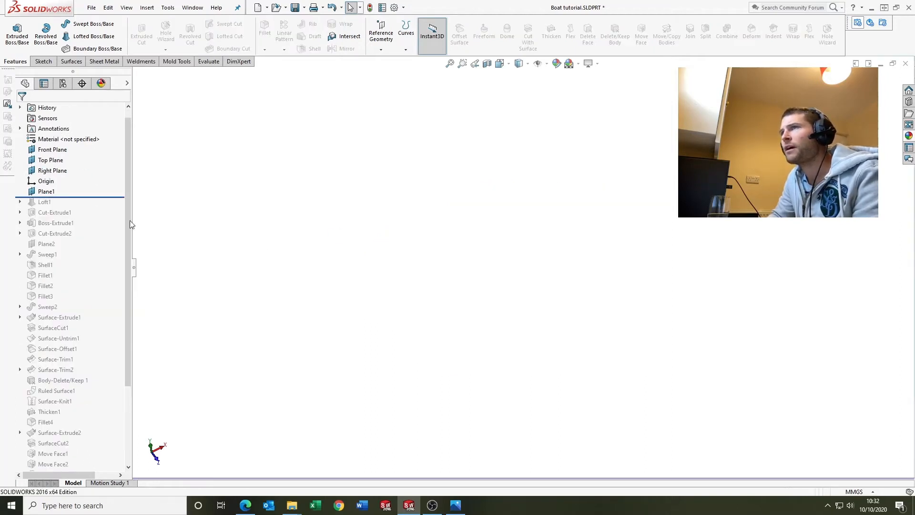
# - Roll the feature history forward past Loft1 and inspect the lofted body
pyautogui.moveTo(67, 196); pyautogui.dragTo(69, 206)
pyautogui.moveTo(404, 266); pyautogui.dragTo(410, 246, button='middle')
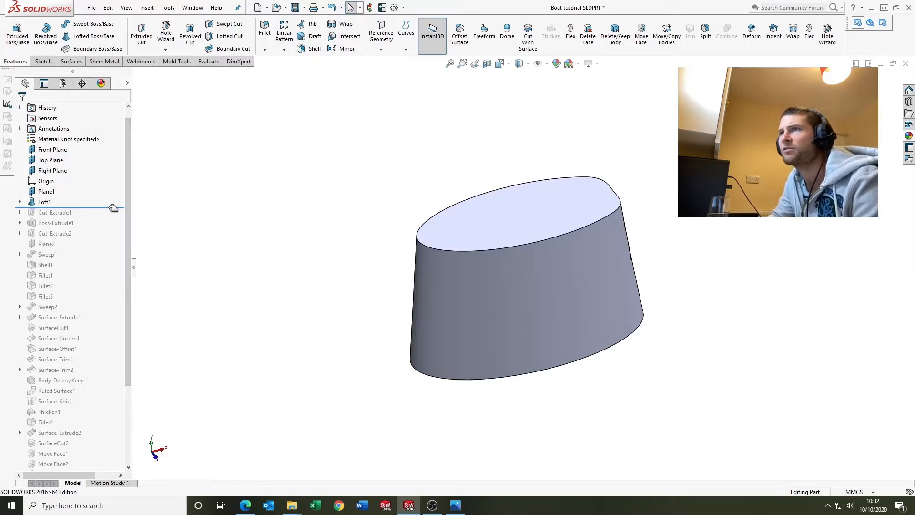
pyautogui.moveTo(110, 208); pyautogui.dragTo(110, 207)
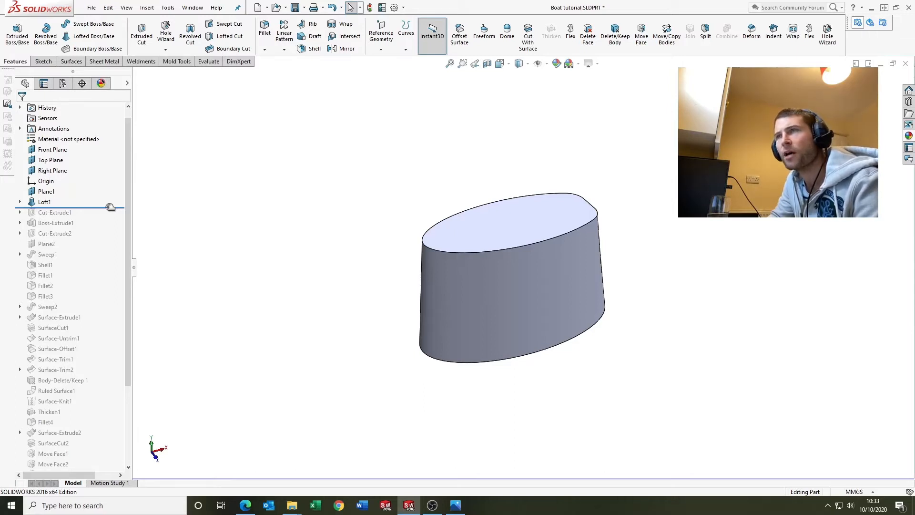
# - Roll the history forward past Cut-Extrude2 and inspect the stepped cabin from its rear side
pyautogui.moveTo(111, 207); pyautogui.dragTo(96, 239)
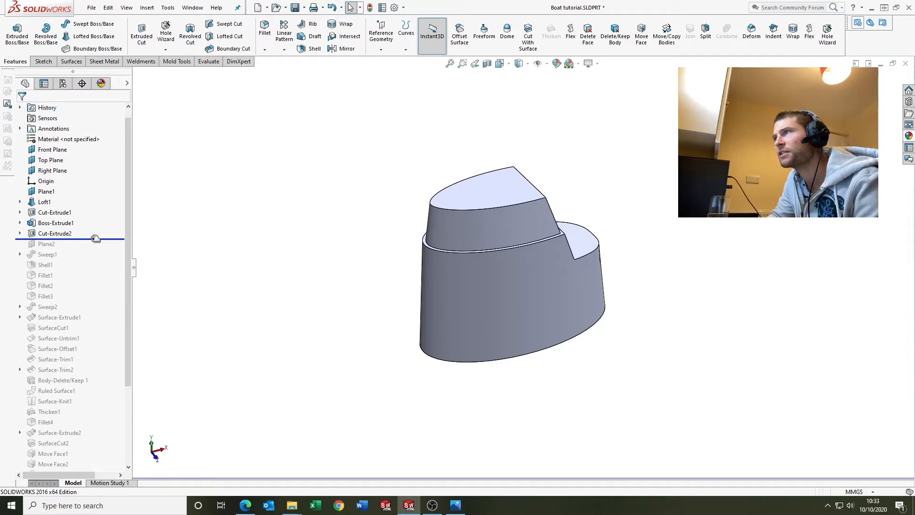
pyautogui.click(71, 233)
pyautogui.moveTo(324, 286)
pyautogui.mouseDown(button='middle')
pyautogui.moveTo(337, 306)
pyautogui.moveTo(302, 284)
pyautogui.mouseUp(button='middle')
pyautogui.click(314, 265)
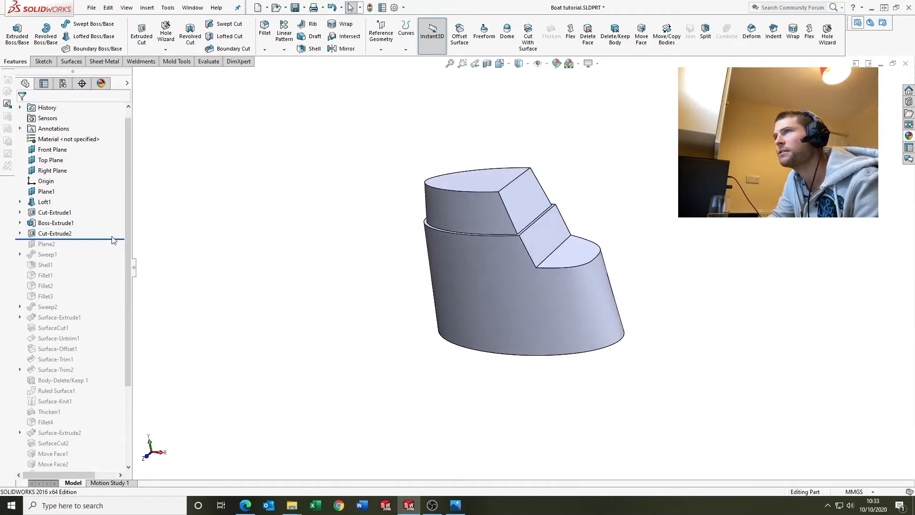
# - Roll the history forward past Shell1 and on past Fillet3, inspecting the cabin after each advance
pyautogui.moveTo(97, 238); pyautogui.dragTo(97, 270)
pyautogui.moveTo(420, 329); pyautogui.dragTo(466, 304, button='middle')
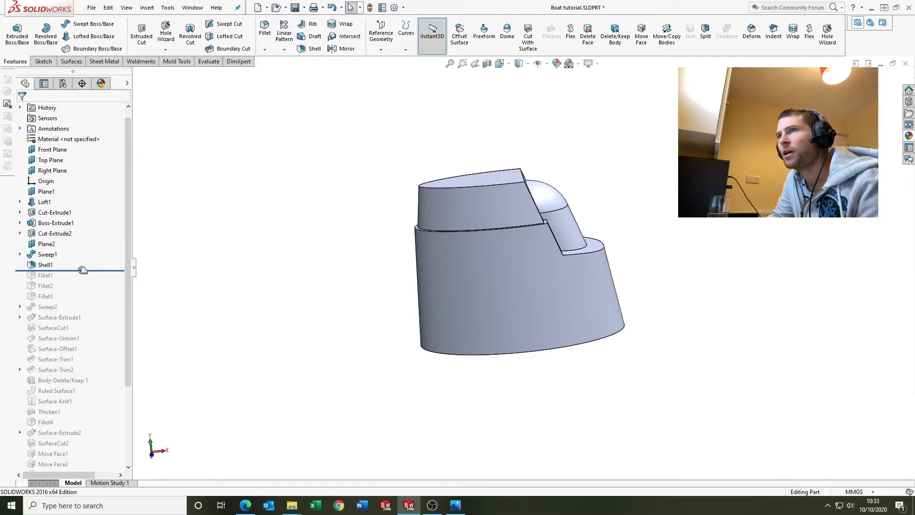
pyautogui.moveTo(82, 271); pyautogui.dragTo(83, 297)
pyautogui.moveTo(364, 288); pyautogui.dragTo(429, 284, button='middle')
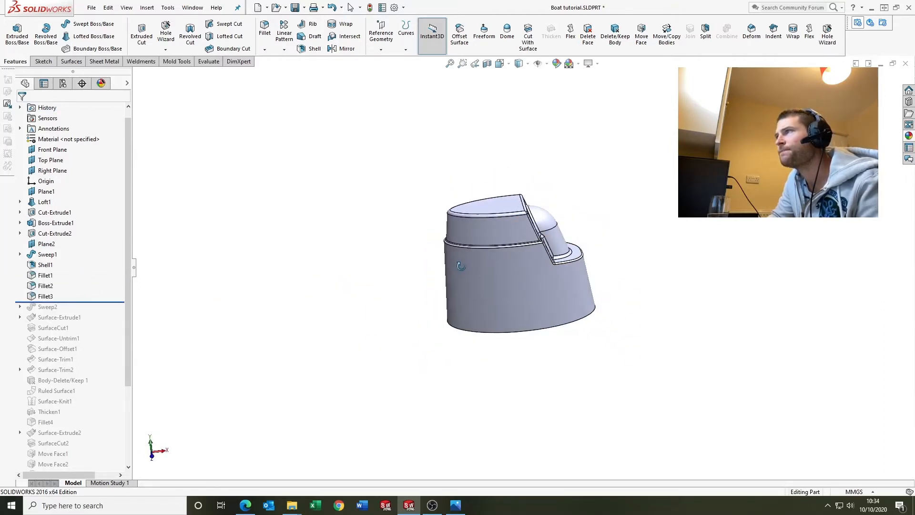
pyautogui.moveTo(75, 301); pyautogui.dragTo(76, 311)
pyautogui.moveTo(504, 278); pyautogui.dragTo(506, 281, button='middle')
pyautogui.moveTo(93, 322); pyautogui.dragTo(90, 315)
pyautogui.moveTo(457, 251); pyautogui.dragTo(497, 219, button='middle')
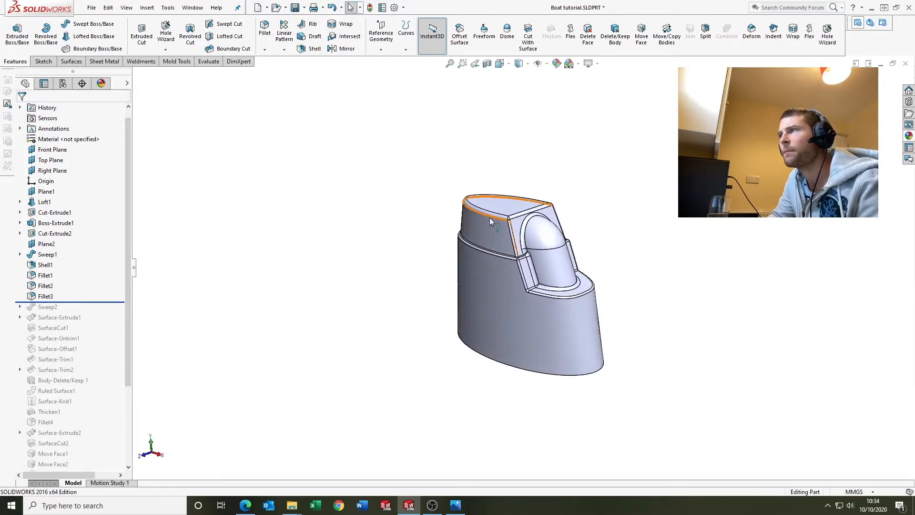
pyautogui.scroll(1, 130, 245)
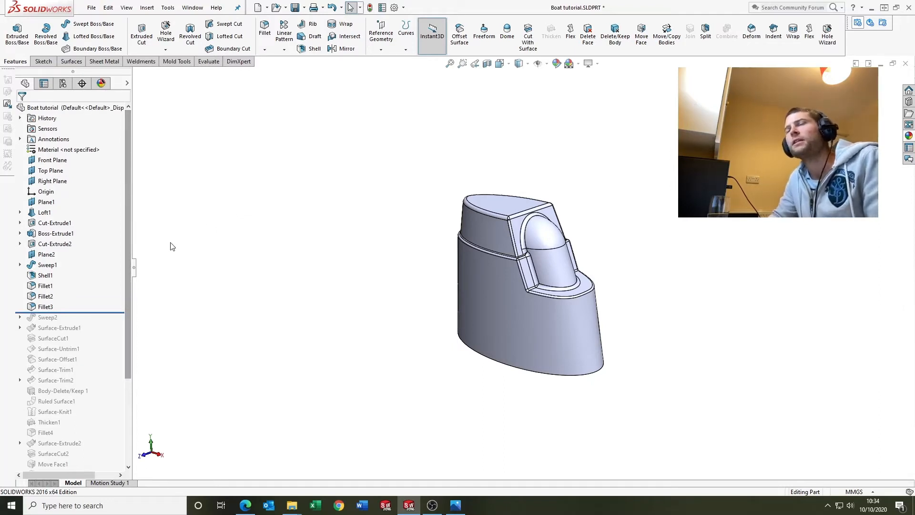
# - Roll the history forward past Sweep2 and inspect the hull around the cabin from above
pyautogui.moveTo(102, 313); pyautogui.dragTo(101, 322)
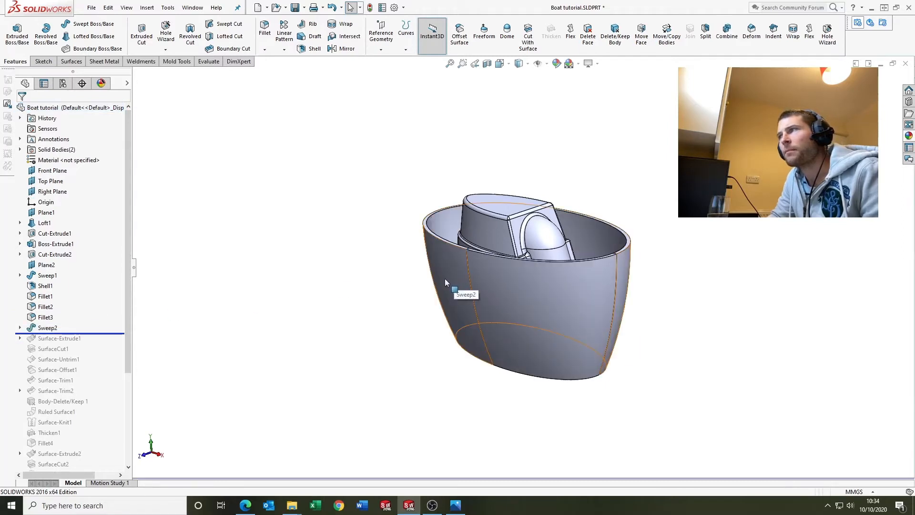
pyautogui.moveTo(407, 277); pyautogui.dragTo(408, 325, button='middle')
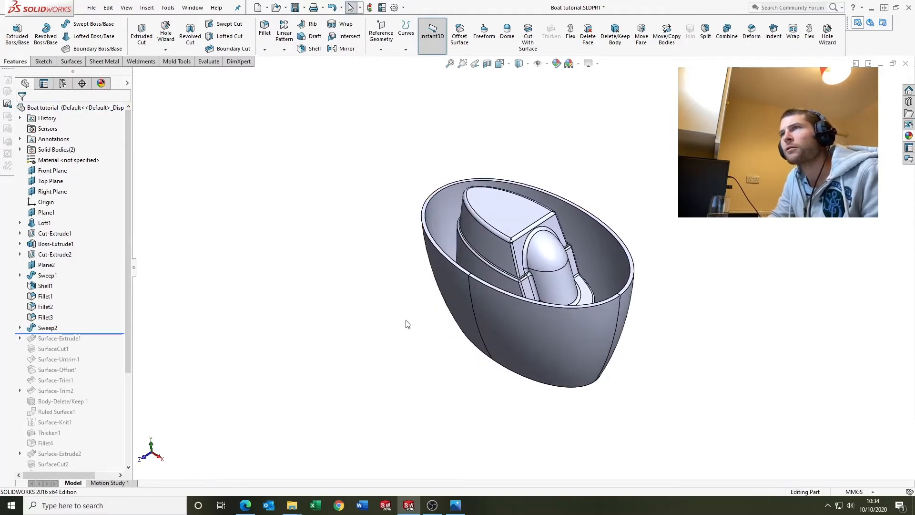
# - List the part's solid bodies and highlight Fillet3 and Sweep2 in turn to tell the cabin from the hull
pyautogui.click(20, 149)
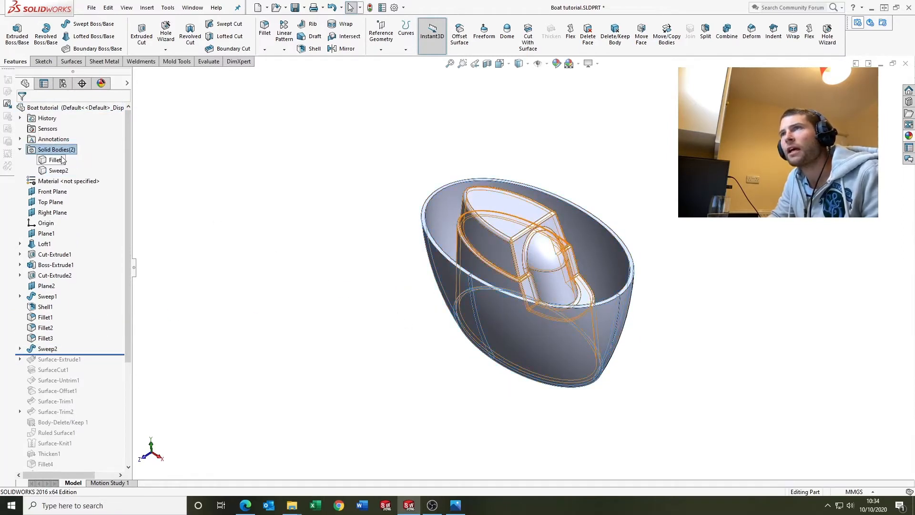
pyautogui.click(62, 161)
pyautogui.click(59, 170)
pyautogui.click(56, 160)
pyautogui.click(58, 171)
pyautogui.click(228, 204)
pyautogui.hotkey('ctrl', '1')
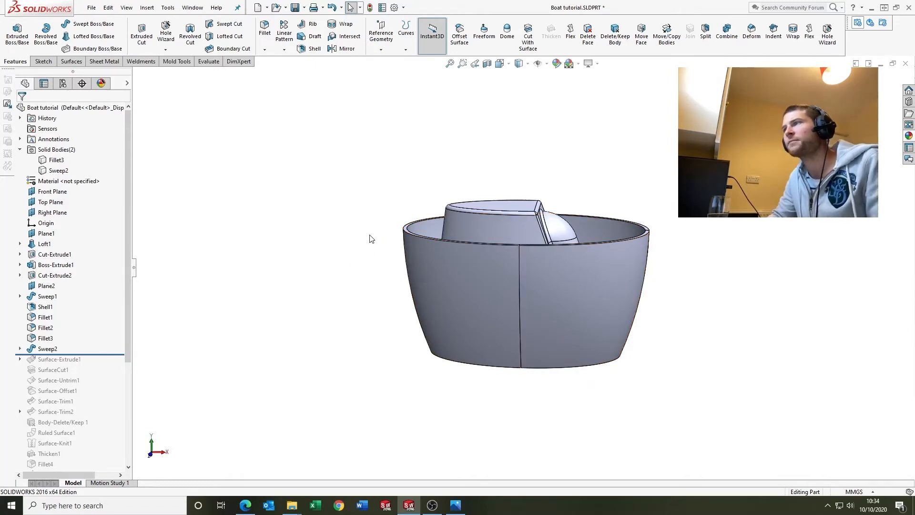
pyautogui.moveTo(443, 261); pyautogui.dragTo(393, 293, button='middle')
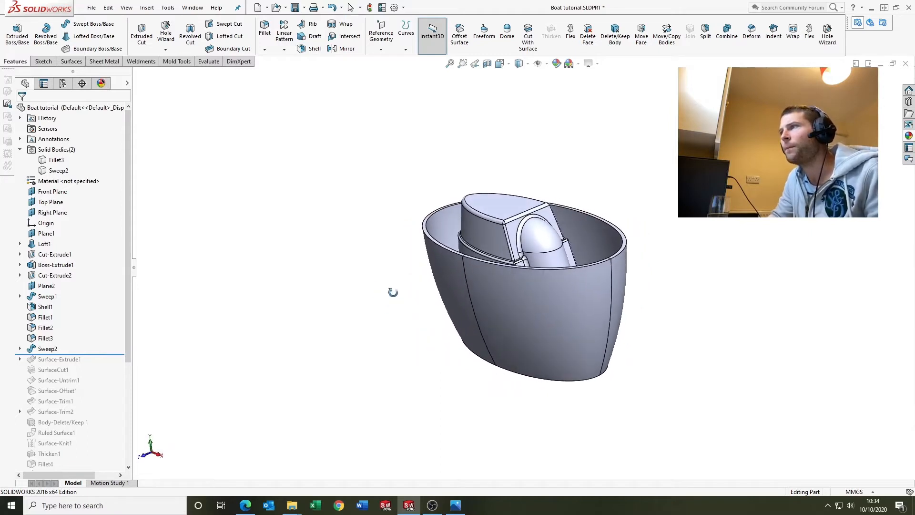
# - Roll the history forward past Surface-Extrude1 and SurfaceCut1, inspecting the curved surface and the cut hull from the side
pyautogui.moveTo(104, 355); pyautogui.dragTo(104, 364)
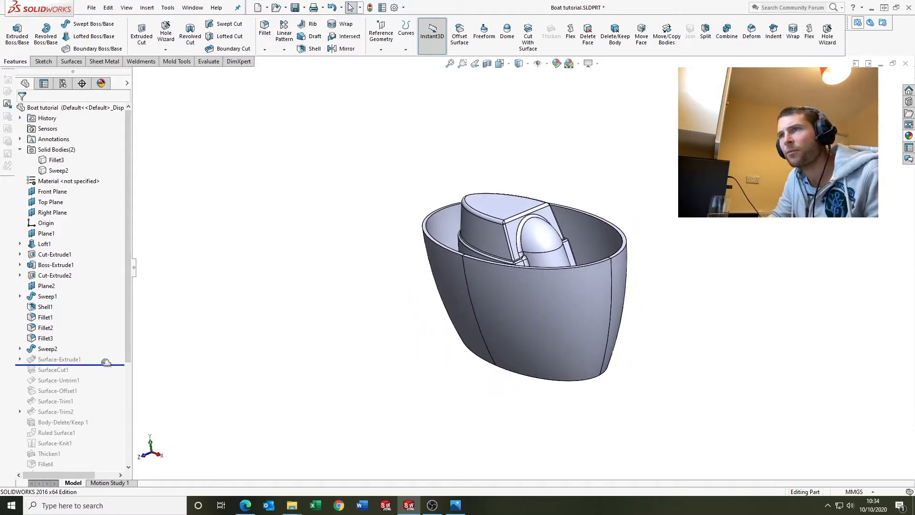
pyautogui.moveTo(371, 342); pyautogui.dragTo(405, 295, button='middle')
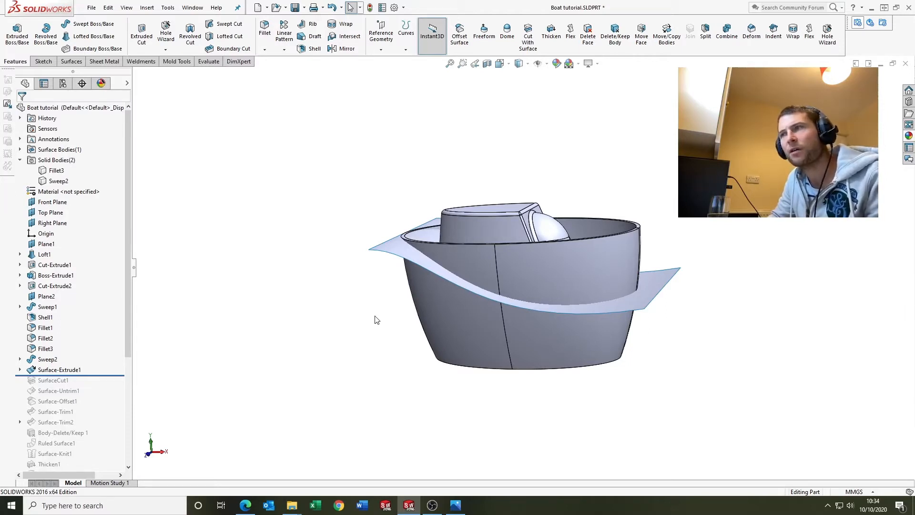
pyautogui.moveTo(378, 327); pyautogui.dragTo(391, 326, button='middle')
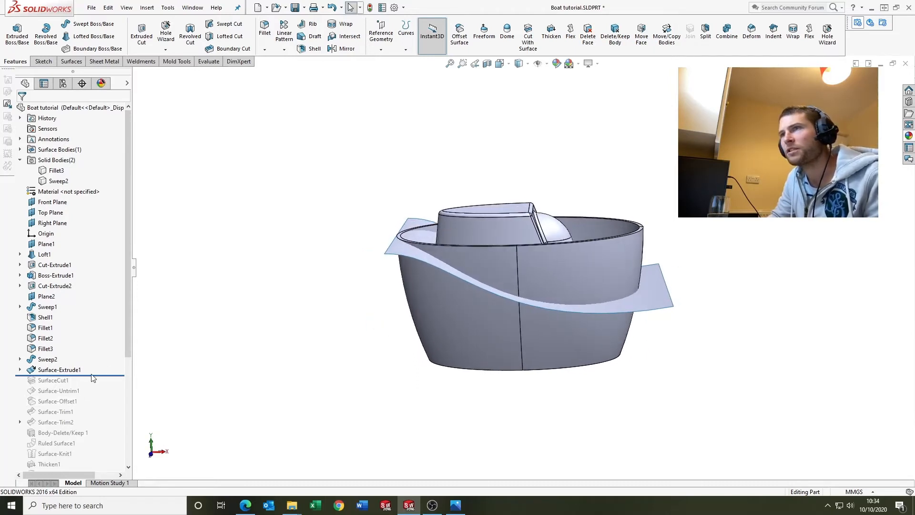
pyautogui.moveTo(92, 376); pyautogui.dragTo(94, 386)
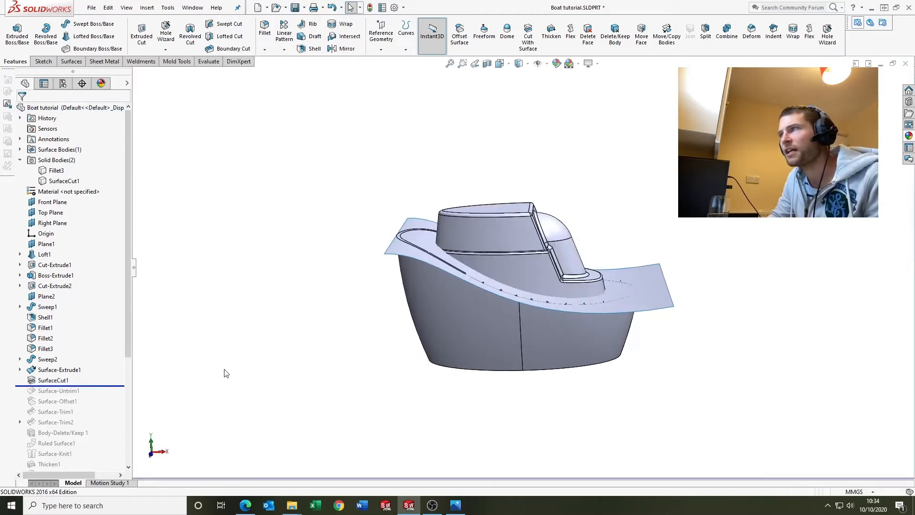
pyautogui.moveTo(360, 316); pyautogui.dragTo(351, 321, button='middle')
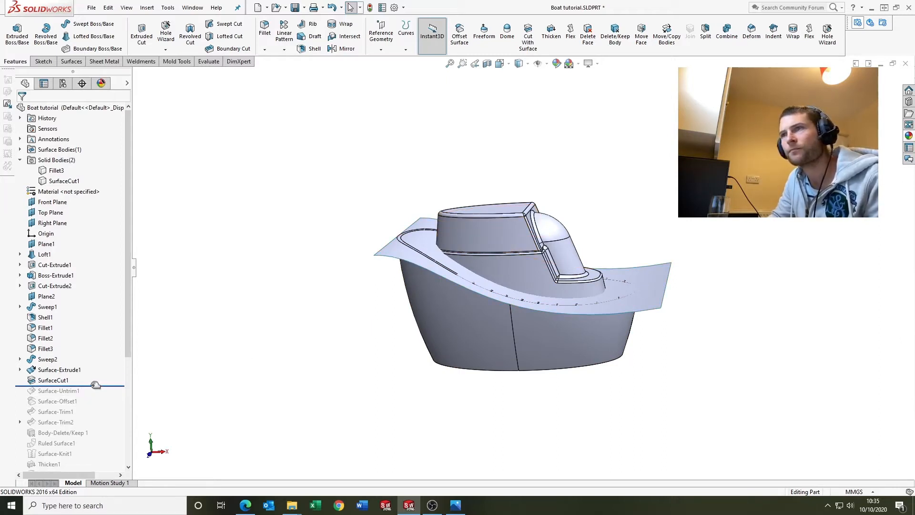
# - Roll the history forward one feature at a time from Surface-Untrim1 through Surface-Trim2
pyautogui.moveTo(96, 385); pyautogui.dragTo(96, 396)
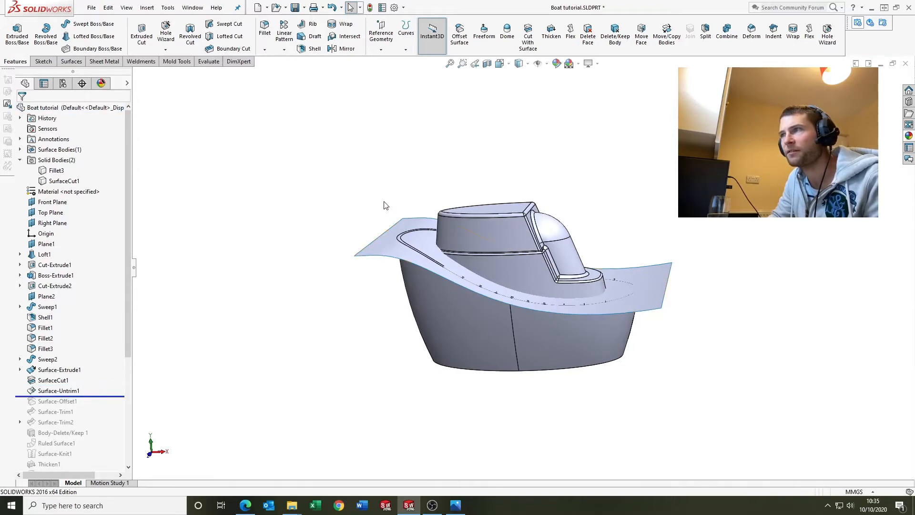
pyautogui.moveTo(93, 397); pyautogui.dragTo(93, 407)
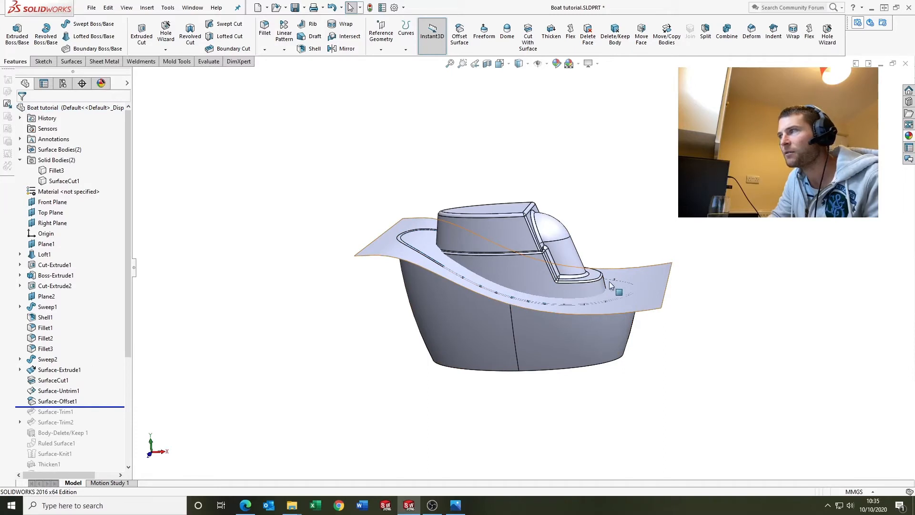
pyautogui.moveTo(108, 407); pyautogui.dragTo(109, 417)
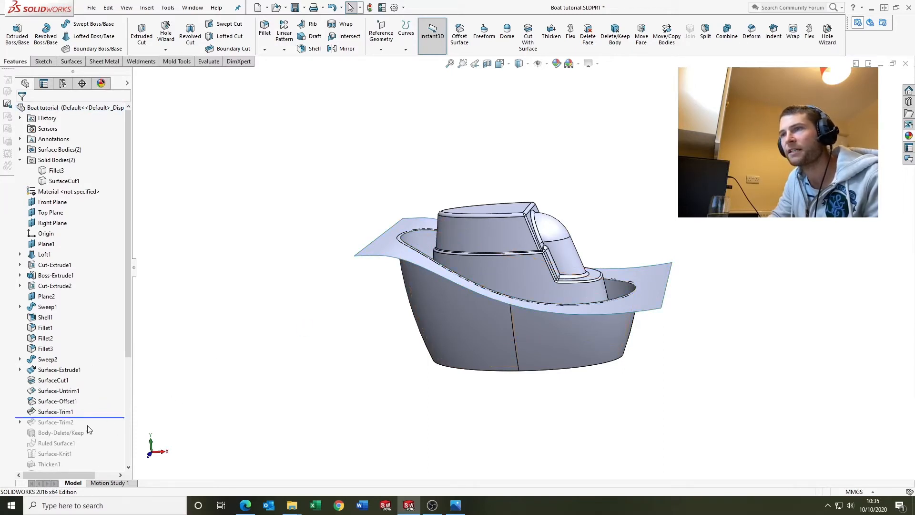
pyautogui.moveTo(93, 417); pyautogui.dragTo(93, 428)
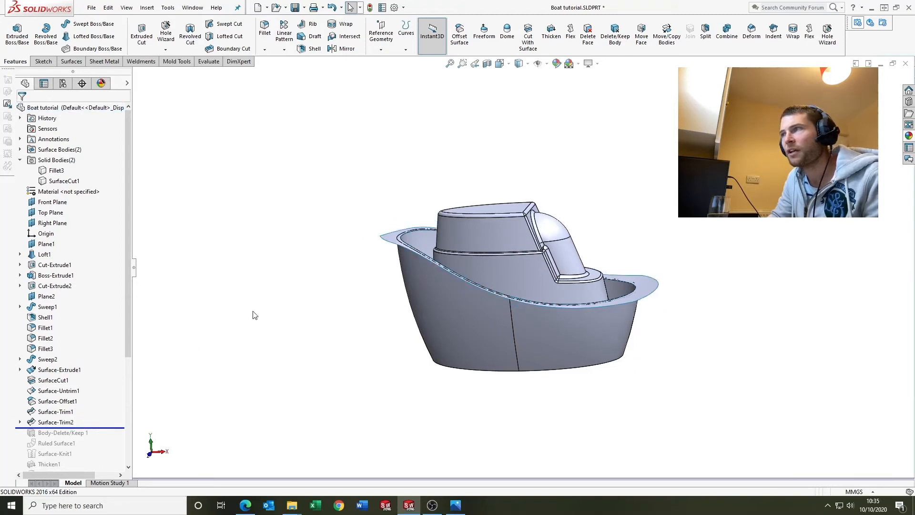
# - Open Sketch10 under Surface-Trim2, examine its outline and dimensions in the Top view, and exit the sketch
pyautogui.click(19, 422)
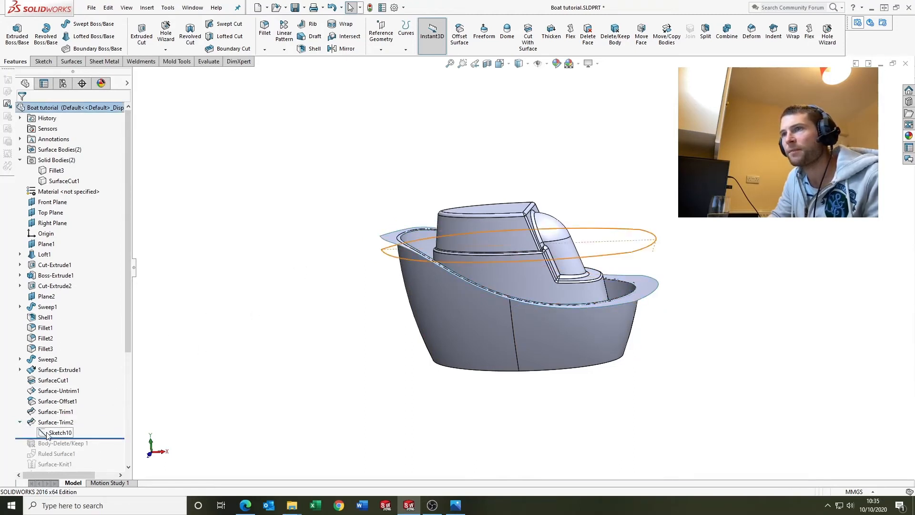
pyautogui.rightClick(47, 432)
pyautogui.click(54, 313)
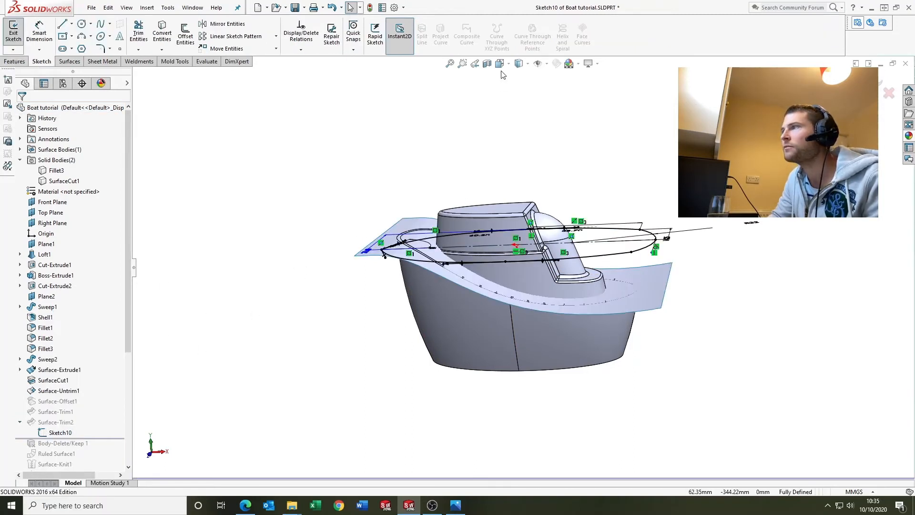
pyautogui.click(519, 63)
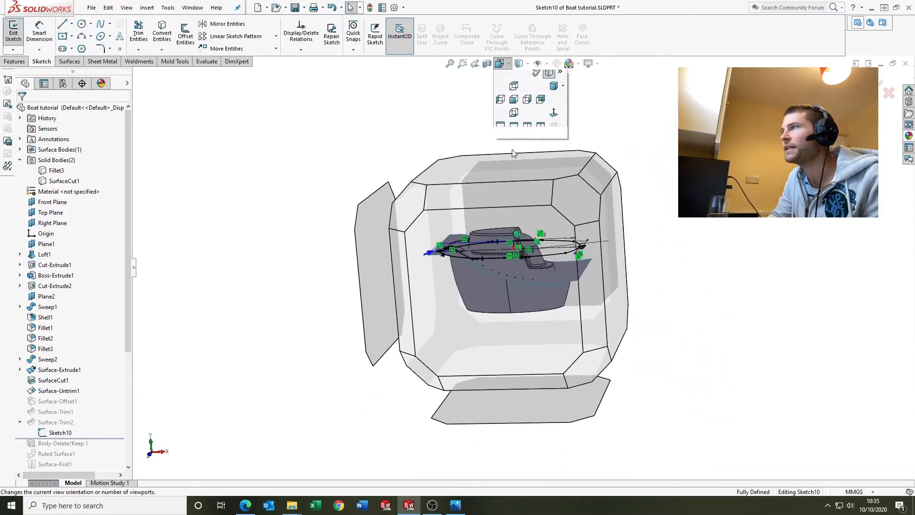
pyautogui.click(510, 162)
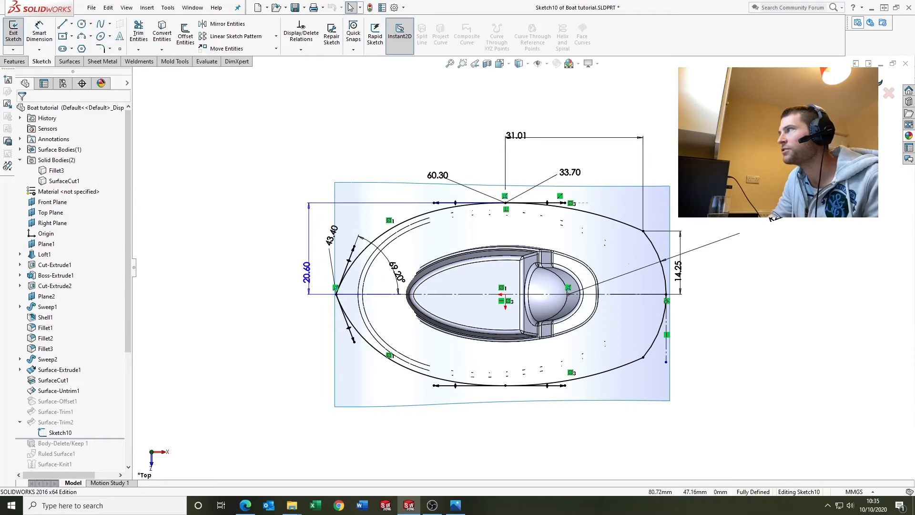
pyautogui.click(876, 80)
pyautogui.moveTo(329, 313)
pyautogui.mouseDown(button='middle')
pyautogui.moveTo(336, 180)
pyautogui.moveTo(345, 161)
pyautogui.moveTo(329, 362)
pyautogui.moveTo(362, 323)
pyautogui.moveTo(525, 348)
pyautogui.mouseUp(button='middle')
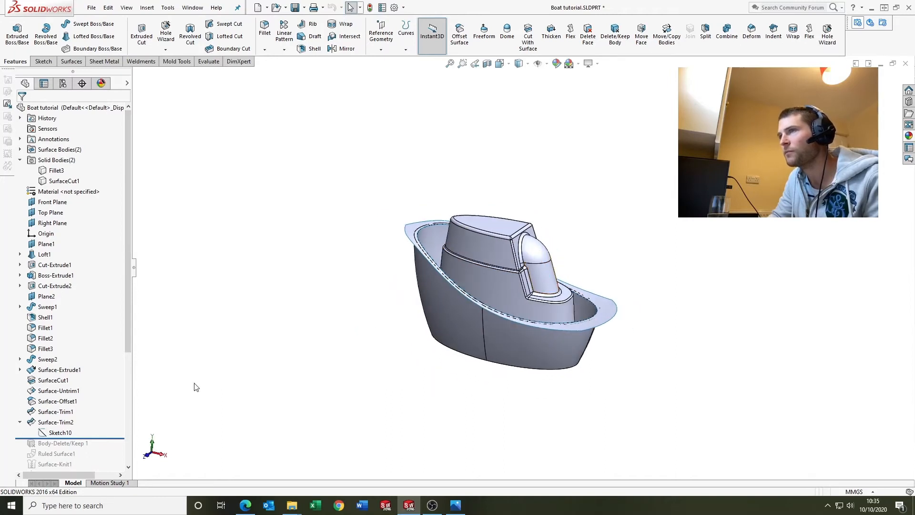
# - Roll the history forward past Body-Delete/Keep 1 and Ruled Surface1
pyautogui.scroll(-1, 92, 415)
pyautogui.scroll(-2, 92, 415)
pyautogui.moveTo(103, 345); pyautogui.dragTo(100, 353)
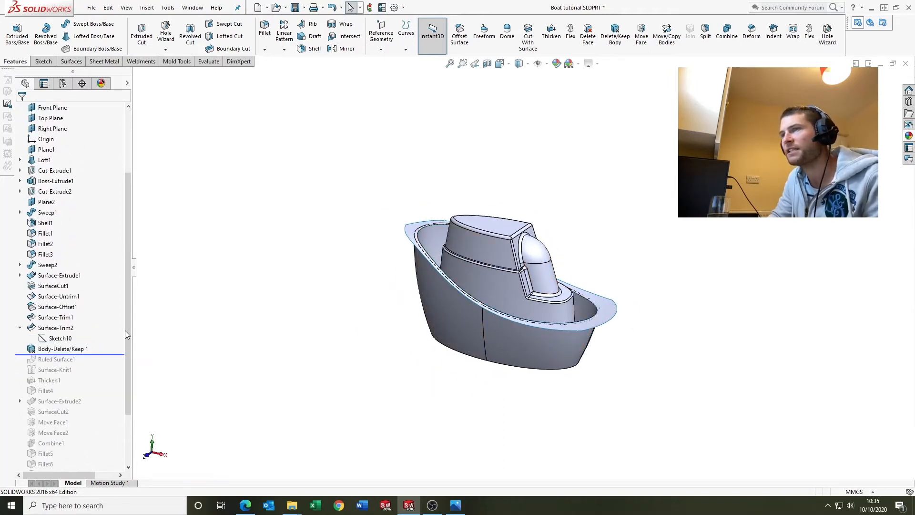
pyautogui.moveTo(92, 353); pyautogui.dragTo(91, 365)
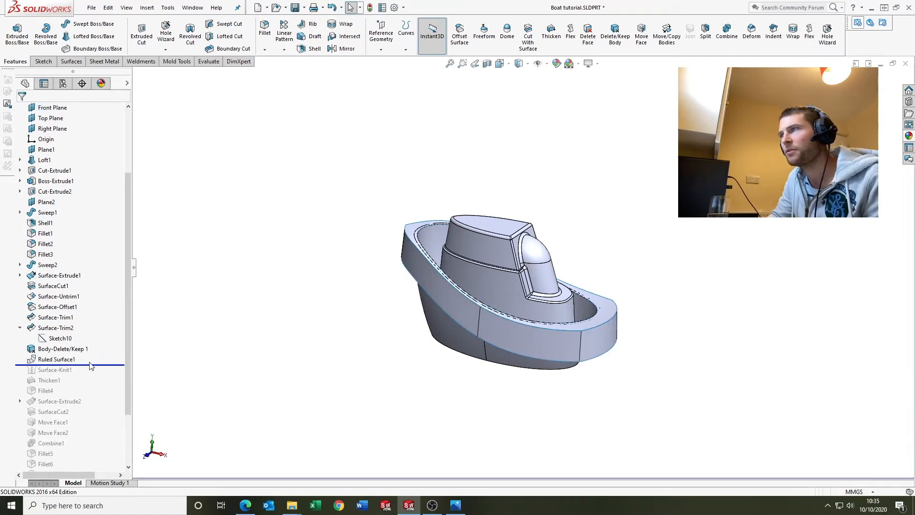
# - Examine the ruled surface around the hull's rim from the Top view and from underneath
pyautogui.click(502, 72)
pyautogui.click(486, 193)
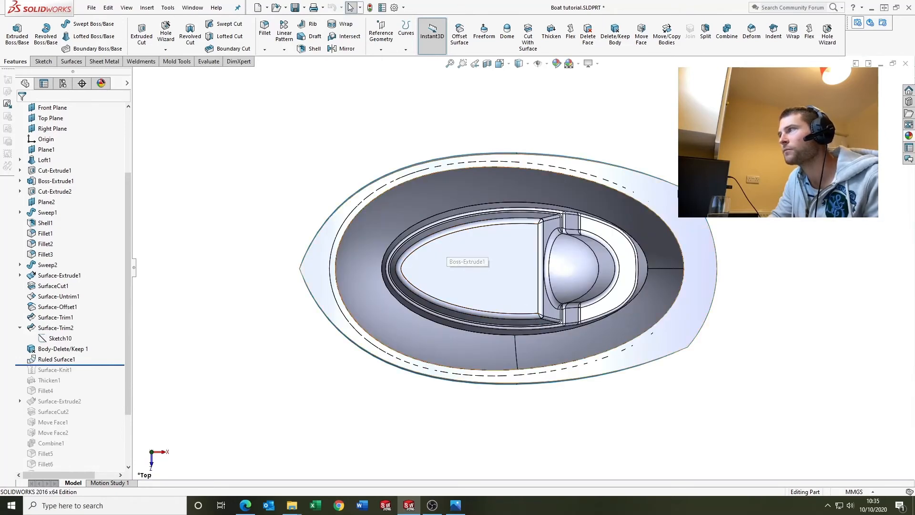
pyautogui.scroll(-5, 677, 210)
pyautogui.scroll(5, 690, 219)
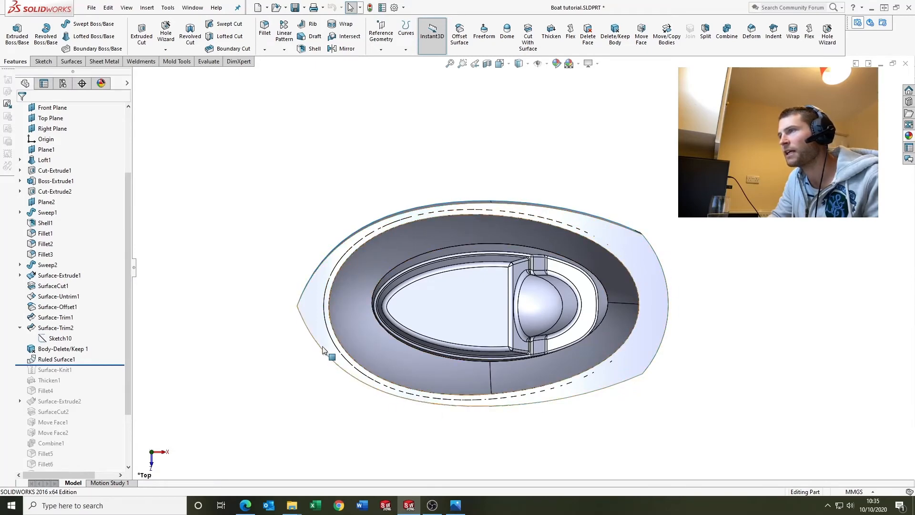
pyautogui.moveTo(339, 218); pyautogui.dragTo(473, 166, button='middle')
pyautogui.moveTo(460, 253); pyautogui.dragTo(451, 222, button='middle')
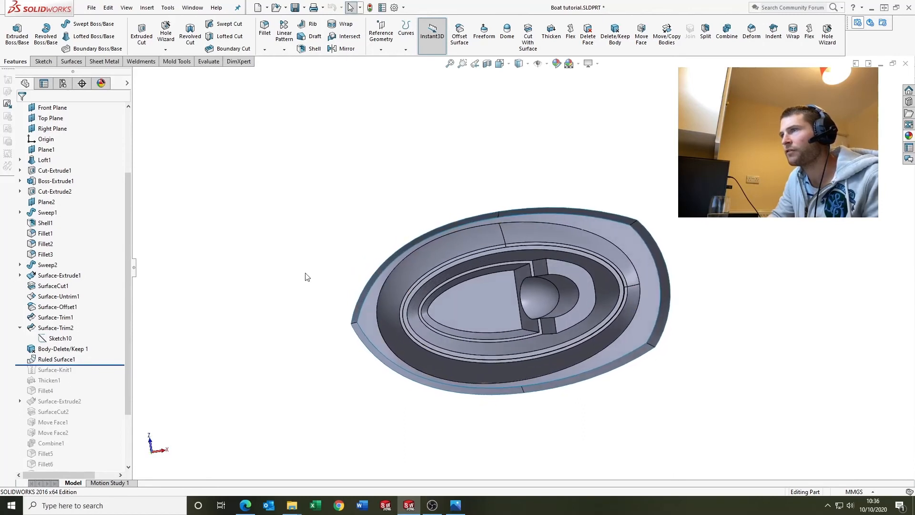
# - Roll the history forward past Surface-Knit1
pyautogui.moveTo(83, 366); pyautogui.dragTo(85, 375)
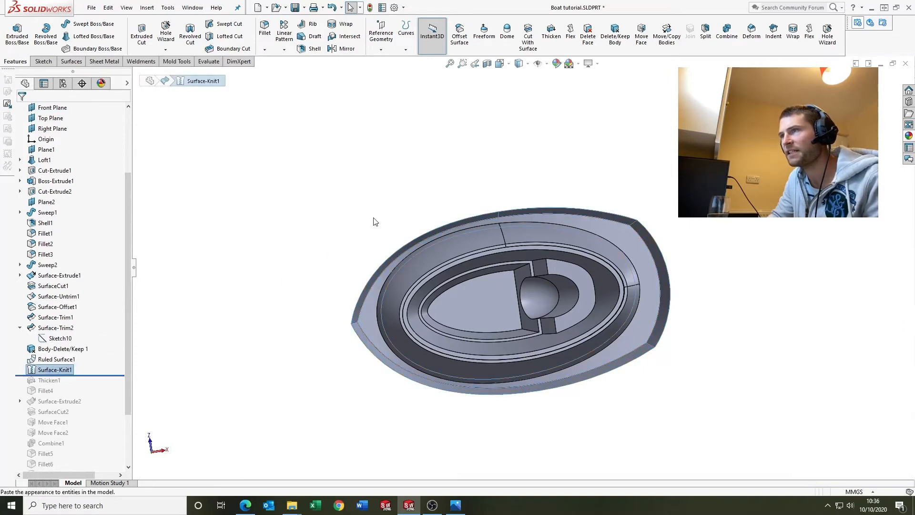
# - Roll the history forward past Thicken1 and Fillet4, viewing the thickened rim around the hull
pyautogui.moveTo(470, 201); pyautogui.dragTo(416, 366, button='middle')
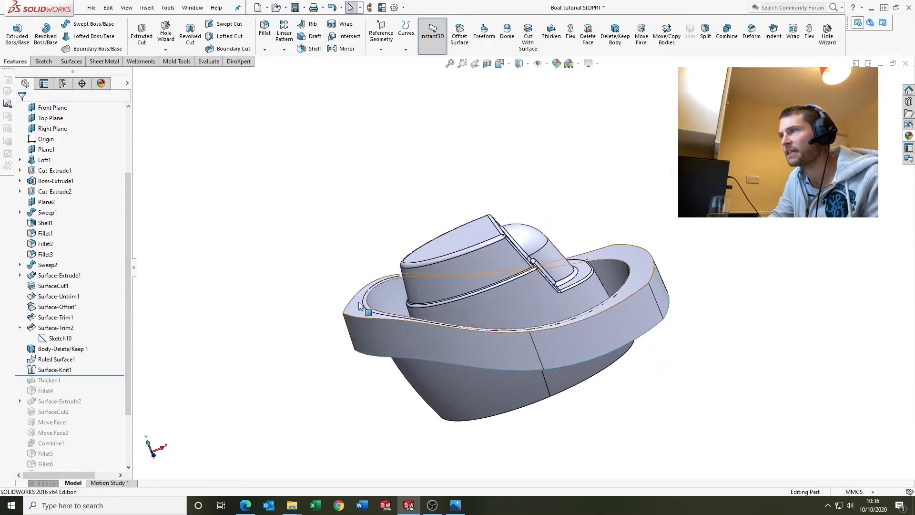
pyautogui.moveTo(98, 375); pyautogui.dragTo(97, 386)
pyautogui.moveTo(423, 313); pyautogui.dragTo(318, 353, button='middle')
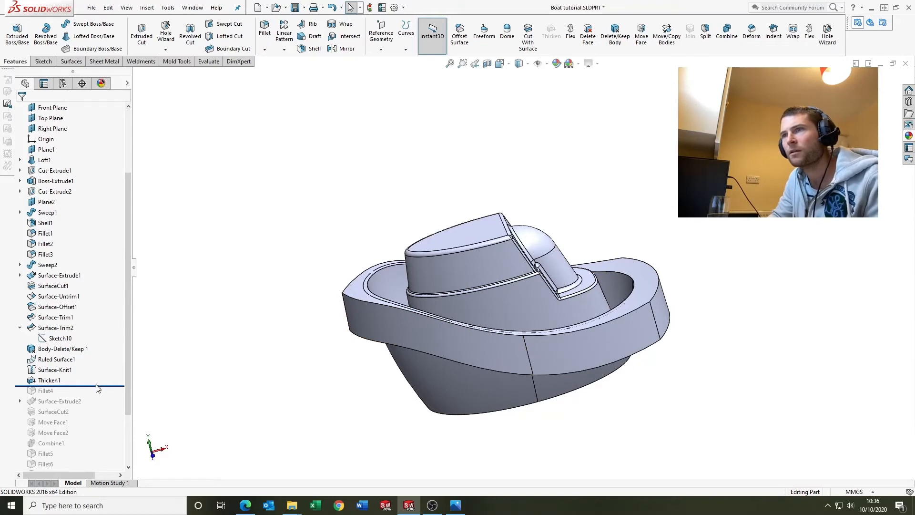
pyautogui.moveTo(96, 388); pyautogui.dragTo(98, 396)
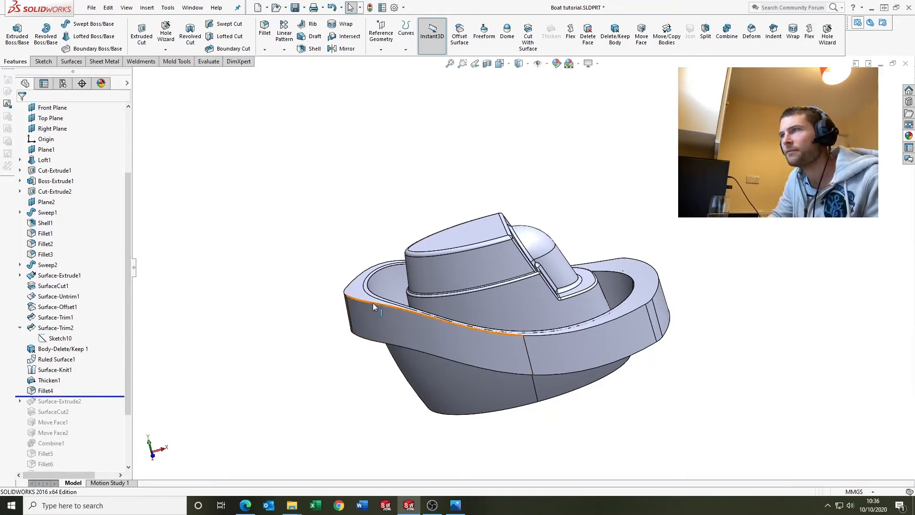
pyautogui.moveTo(622, 359); pyautogui.dragTo(597, 394, button='middle')
pyautogui.scroll(2, 549, 365)
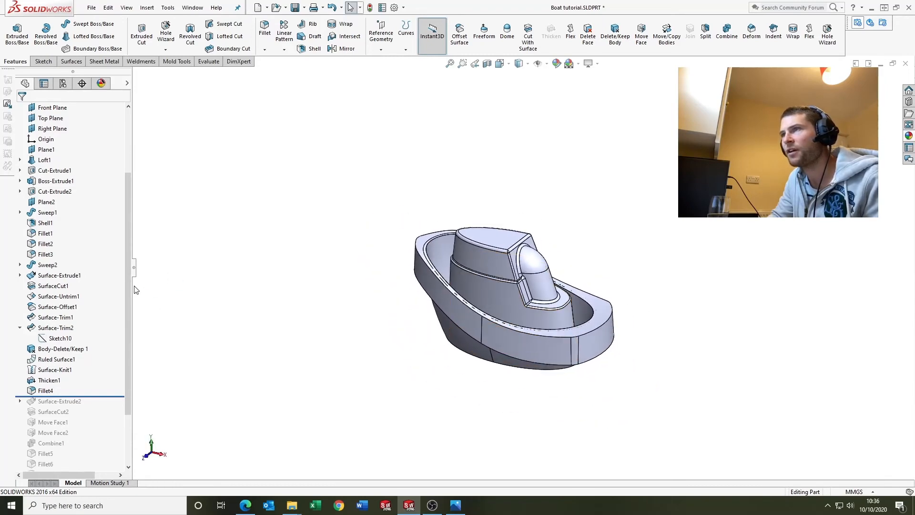
# - Highlight each body in the Solid Bodies folder (Fillet3, SurfaceCut1 and Fillet4) to see which part of the boat it covers
pyautogui.scroll(3, 96, 286)
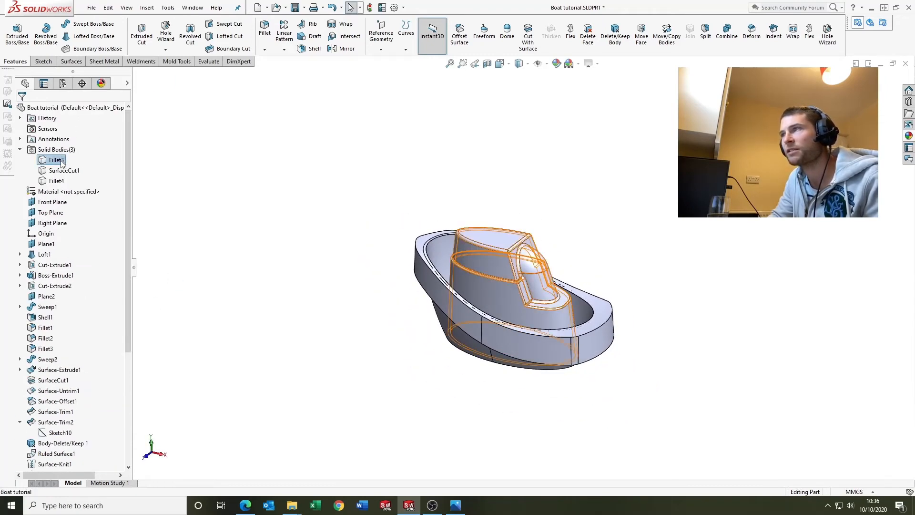
pyautogui.click(56, 161)
pyautogui.click(62, 170)
pyautogui.click(56, 181)
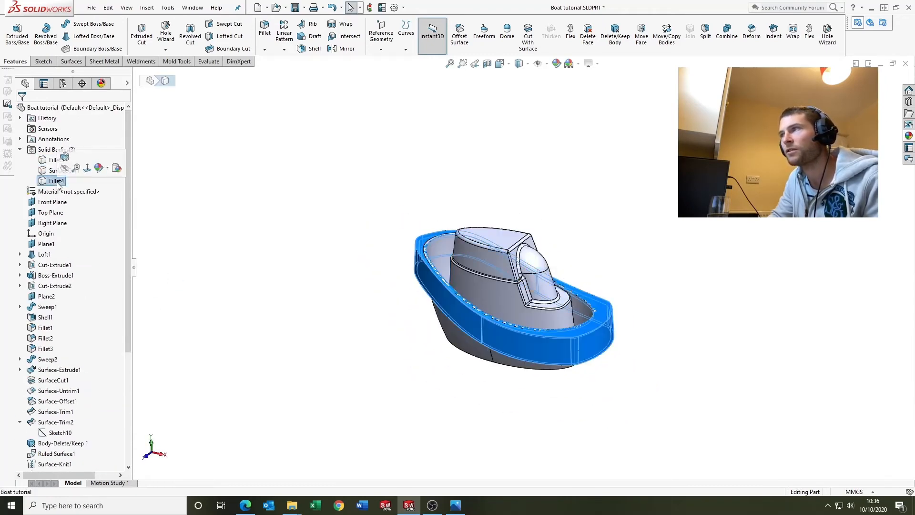
pyautogui.click(51, 160)
pyautogui.click(54, 171)
pyautogui.click(55, 181)
pyautogui.click(278, 273)
pyautogui.moveTo(518, 328); pyautogui.dragTo(494, 284, button='middle')
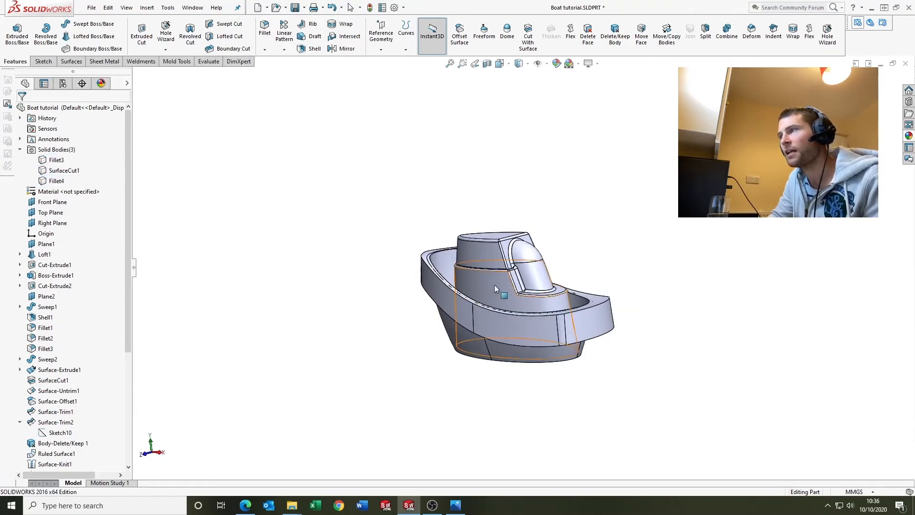
# - Roll the history forward past Surface-Extrude2 and examine its curve and dimensions in the Front view
pyautogui.moveTo(125, 225); pyautogui.dragTo(137, 343)
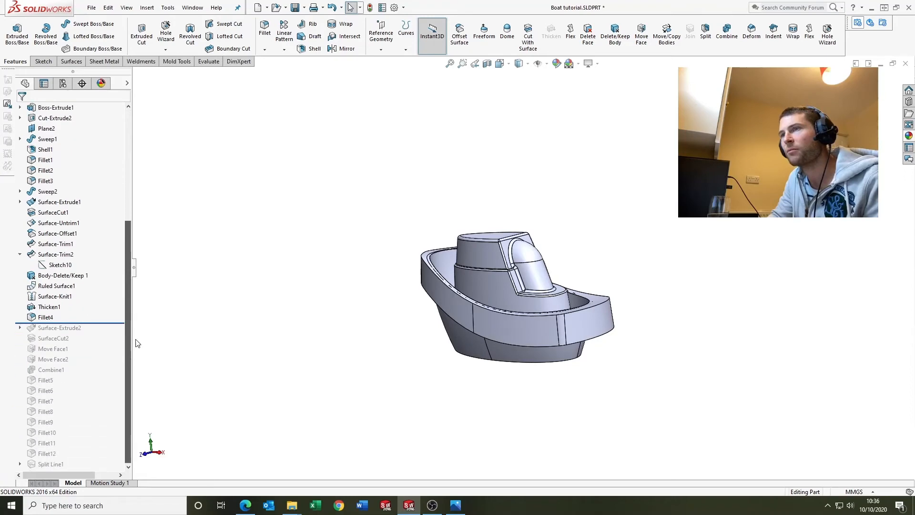
pyautogui.moveTo(369, 319); pyautogui.dragTo(486, 286, button='middle')
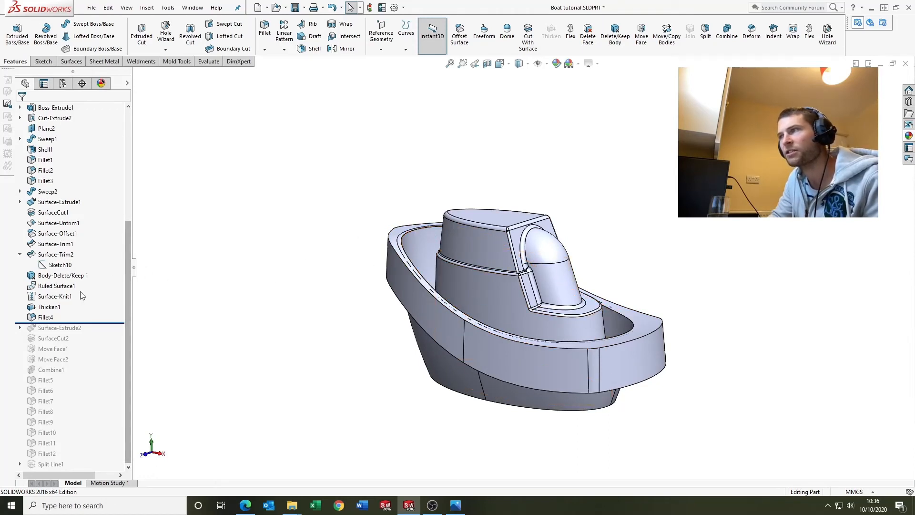
pyautogui.moveTo(100, 323); pyautogui.dragTo(100, 330)
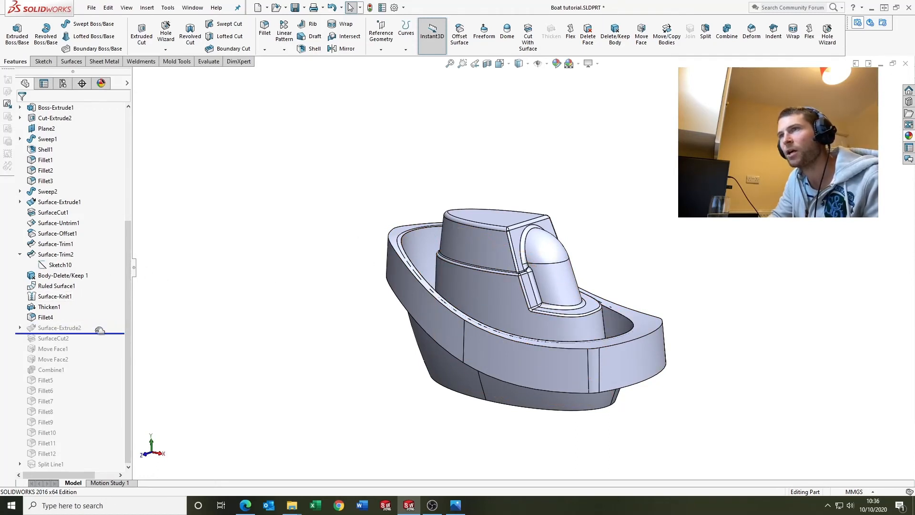
pyautogui.click(59, 328)
pyautogui.moveTo(355, 343); pyautogui.dragTo(406, 299, button='middle')
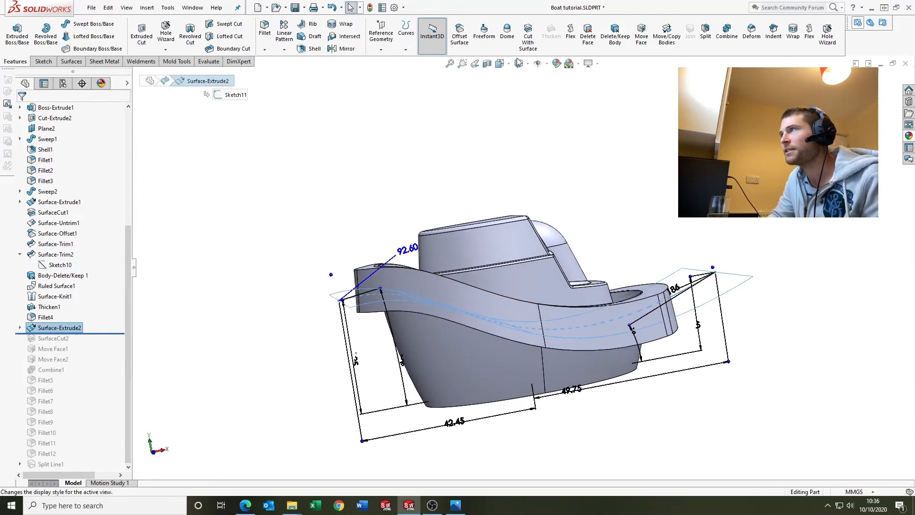
pyautogui.click(519, 64)
pyautogui.click(525, 184)
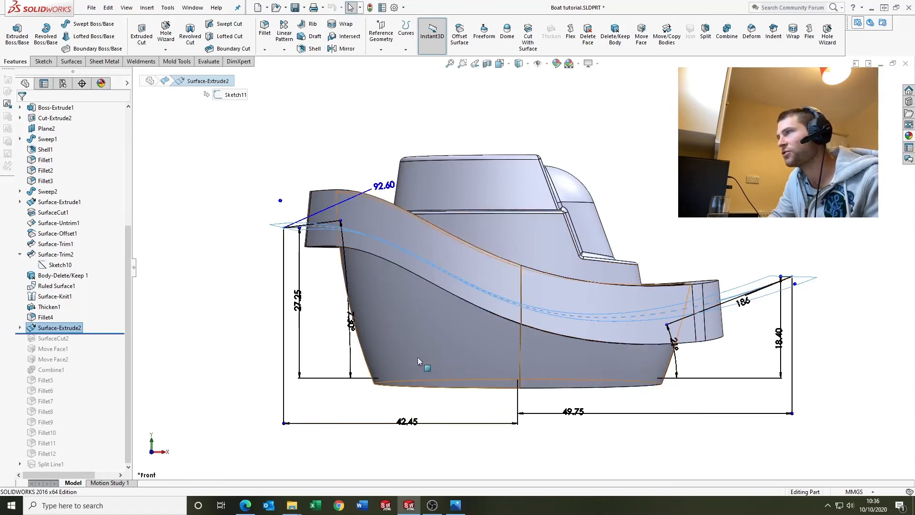
# - Roll the history forward past SurfaceCut2, Move Face1 and Move Face2, and examine the hull's underside edge
pyautogui.moveTo(93, 338); pyautogui.dragTo(94, 344)
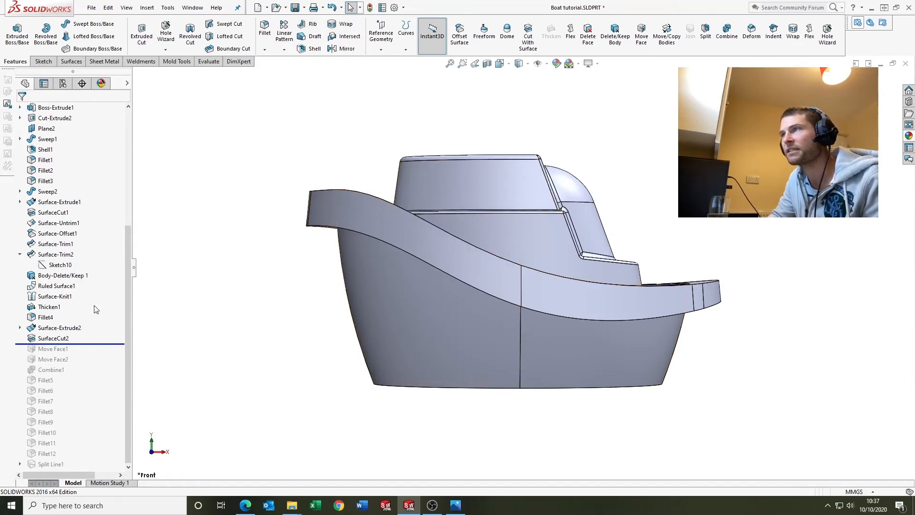
pyautogui.moveTo(81, 343); pyautogui.dragTo(93, 365)
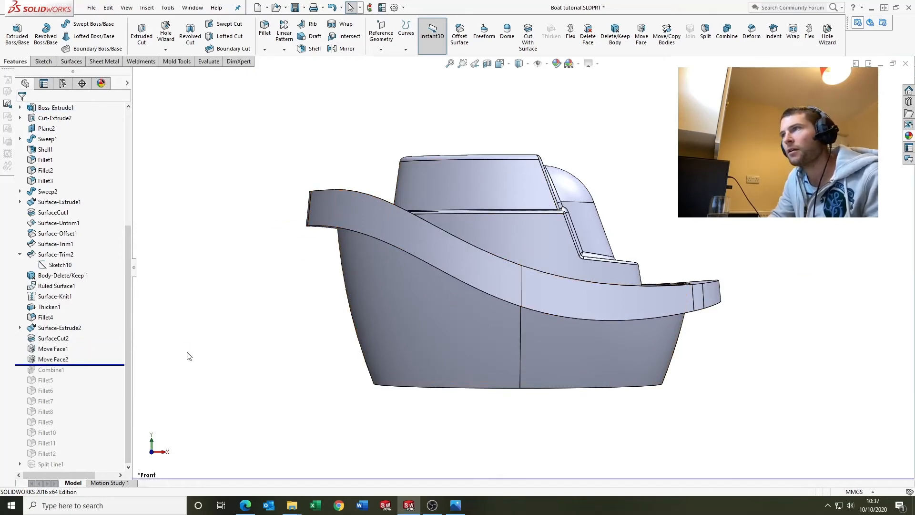
pyautogui.moveTo(339, 341); pyautogui.dragTo(315, 243, button='middle')
pyautogui.scroll(-5, 380, 337)
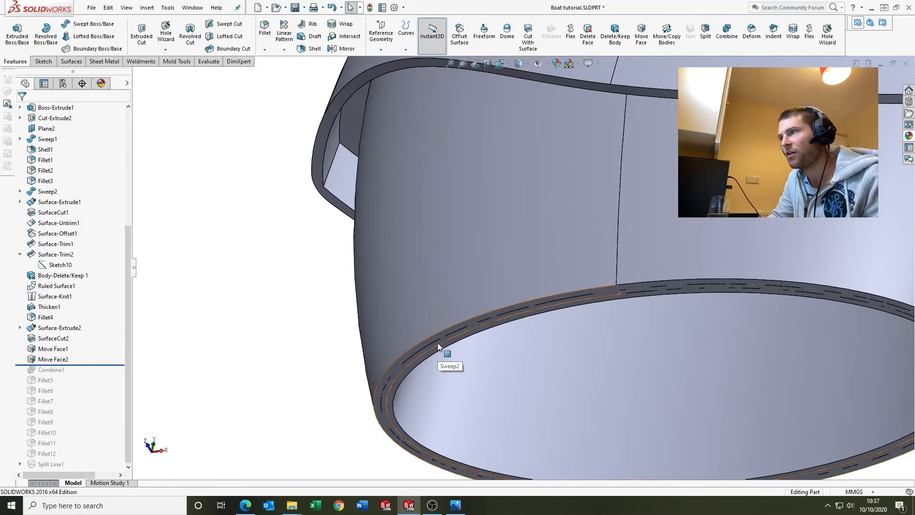
pyautogui.scroll(8, 400, 311)
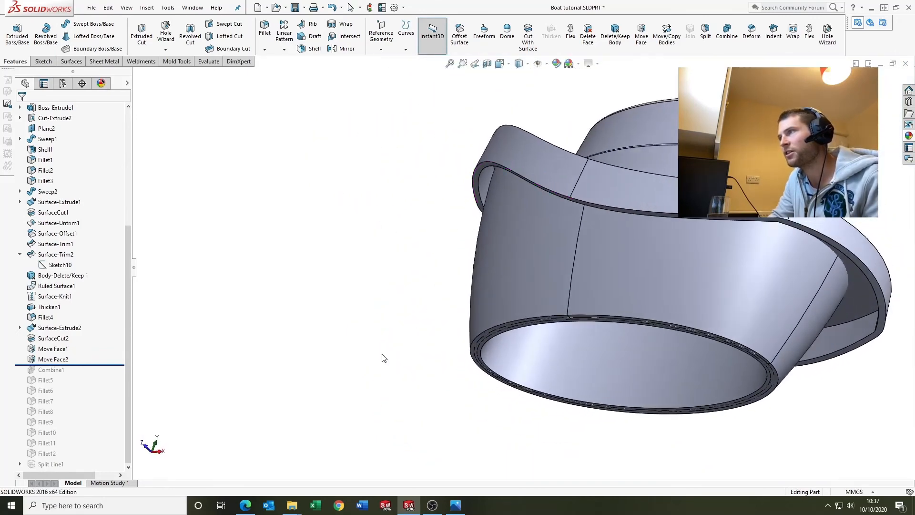
pyautogui.moveTo(384, 358); pyautogui.dragTo(513, 306, button='middle')
# - Roll the history forward past Combine1 and view the combined boat body
pyautogui.moveTo(91, 365); pyautogui.dragTo(91, 375)
pyautogui.moveTo(548, 286); pyautogui.dragTo(610, 248, button='middle')
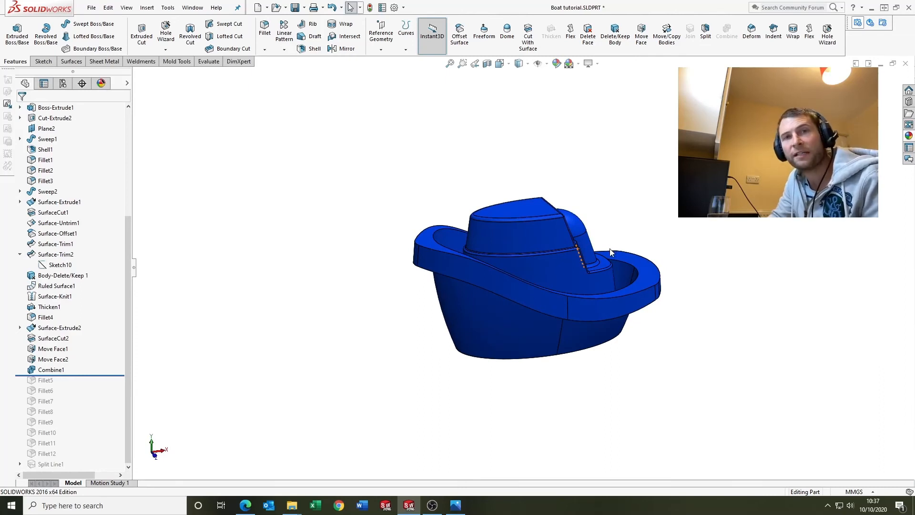
pyautogui.scroll(1, 502, 299)
pyautogui.moveTo(502, 299)
pyautogui.mouseDown(button='middle')
pyautogui.moveTo(496, 305)
pyautogui.moveTo(500, 299)
pyautogui.mouseUp(button='middle')
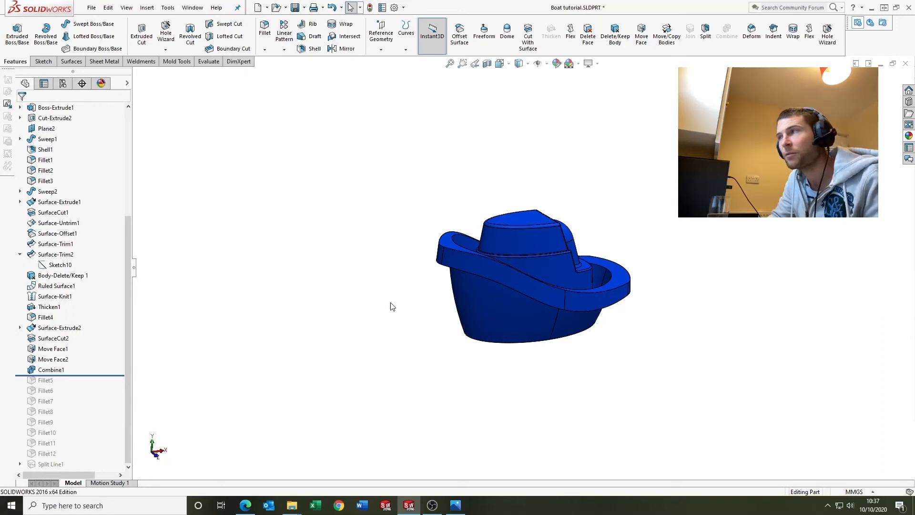
pyautogui.scroll(-1, 616, 220)
pyautogui.scroll(1, 516, 277)
# - Roll the history forward past Fillet5 through Fillet12, stopping before Split Line1
pyautogui.moveTo(92, 376); pyautogui.dragTo(78, 458)
pyautogui.moveTo(516, 219); pyautogui.dragTo(527, 248, button='middle')
pyautogui.moveTo(683, 255); pyautogui.dragTo(511, 133, button='middle')
# - Inspect the boat's inner walls with a section view on the Front Plane, and turn the section off
pyautogui.click(487, 63)
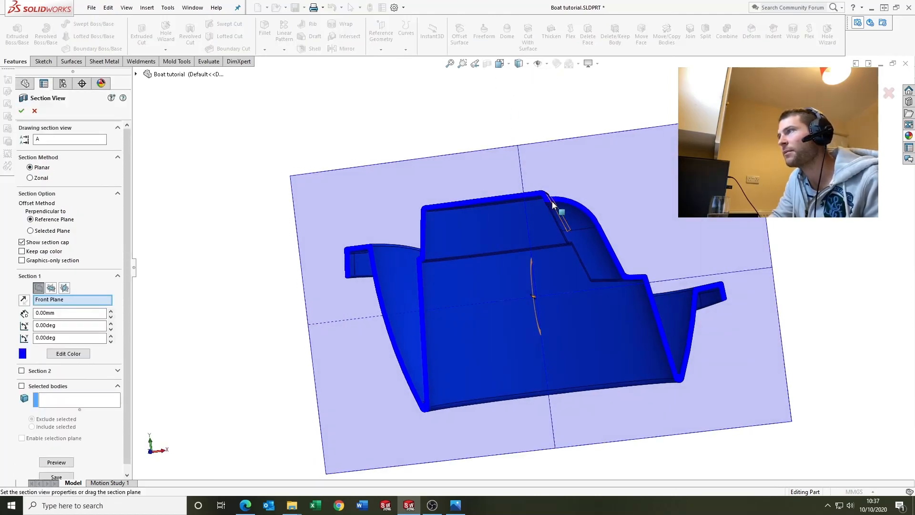
pyautogui.moveTo(551, 313); pyautogui.dragTo(477, 295, button='middle')
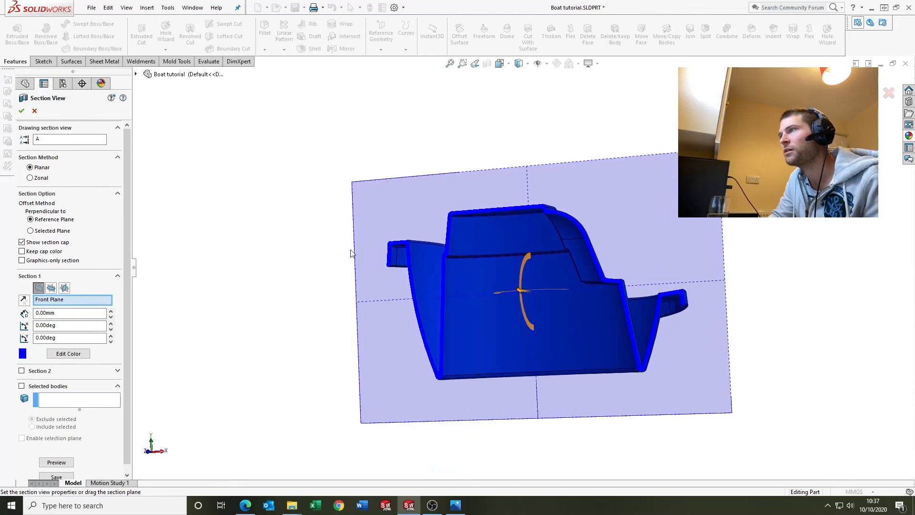
pyautogui.click(34, 111)
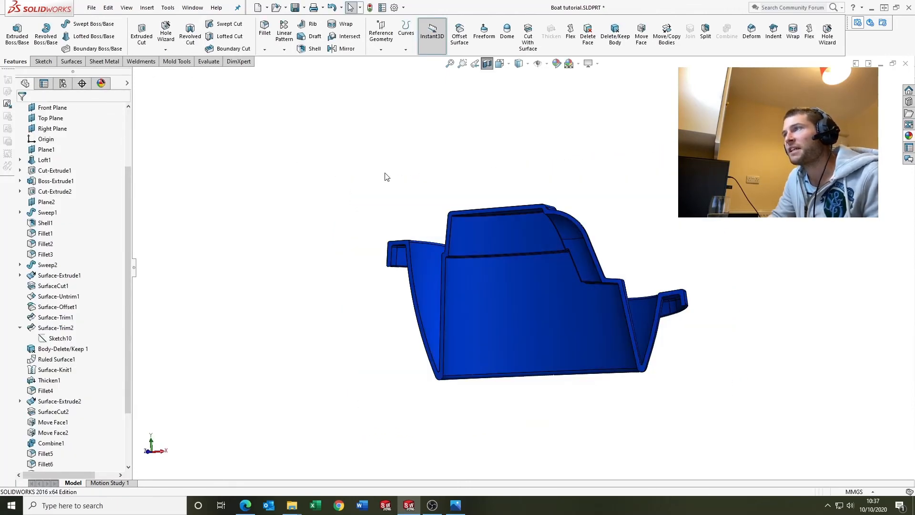
pyautogui.click(486, 64)
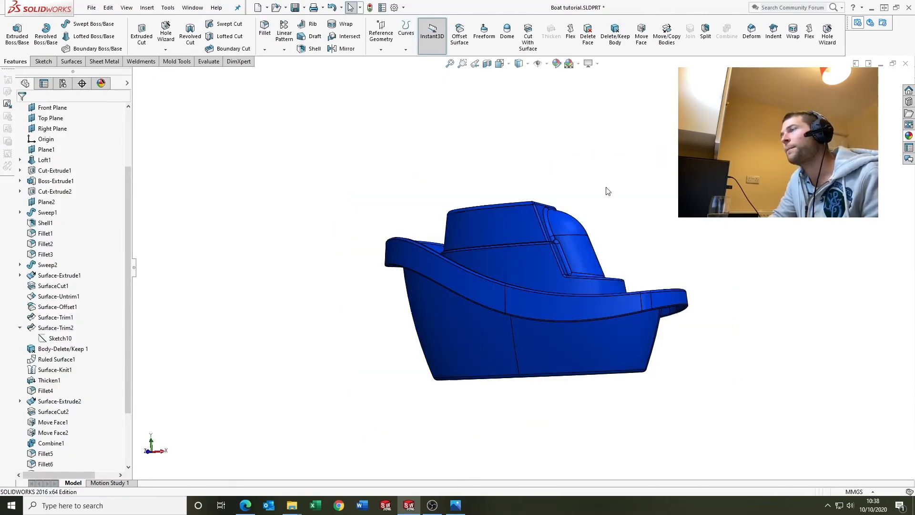
pyautogui.moveTo(608, 190); pyautogui.dragTo(618, 240, button='middle')
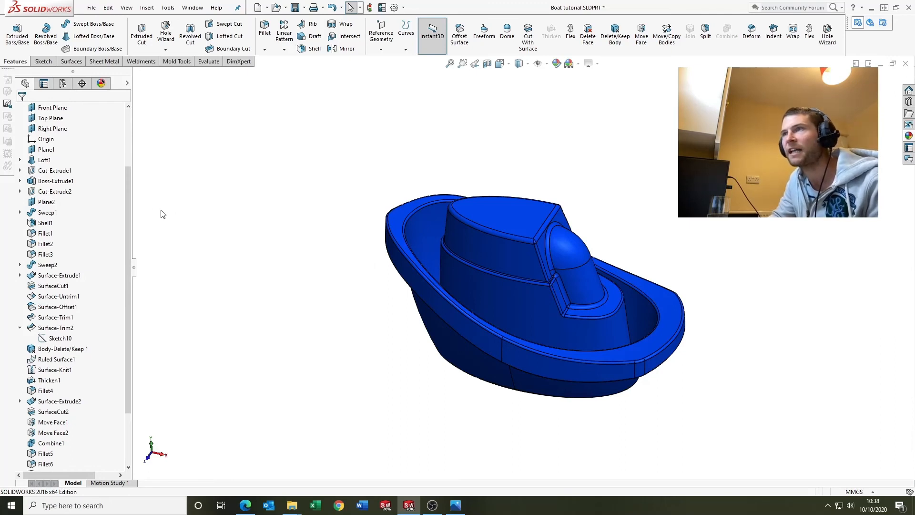
# - Roll the history forward past Split Line1 to the end and view the cabin windows
pyautogui.moveTo(128, 222); pyautogui.dragTo(138, 301)
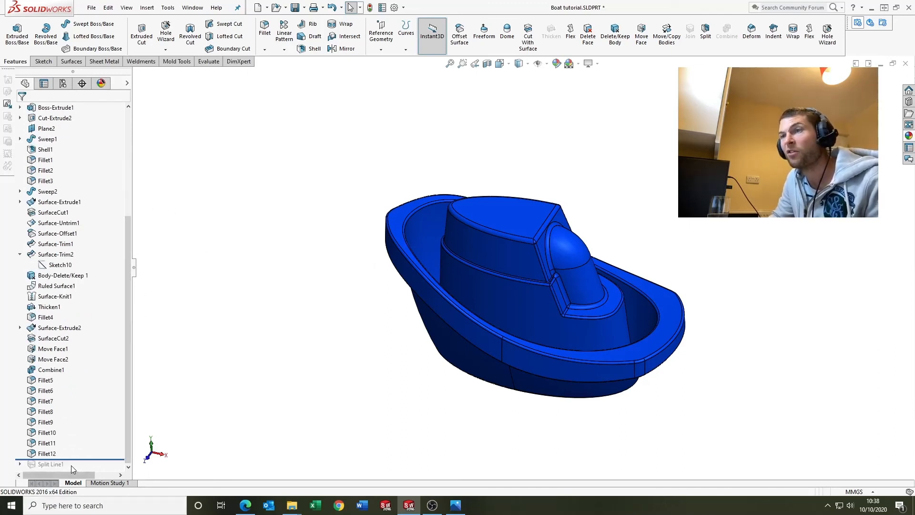
pyautogui.moveTo(73, 460); pyautogui.dragTo(72, 469)
pyautogui.moveTo(468, 238); pyautogui.dragTo(510, 345, button='middle')
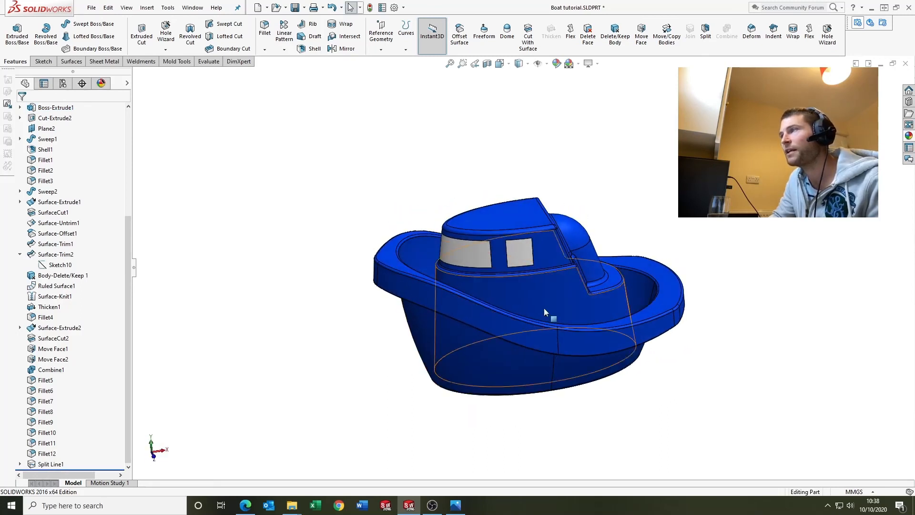
pyautogui.moveTo(625, 190); pyautogui.dragTo(593, 157, button='middle')
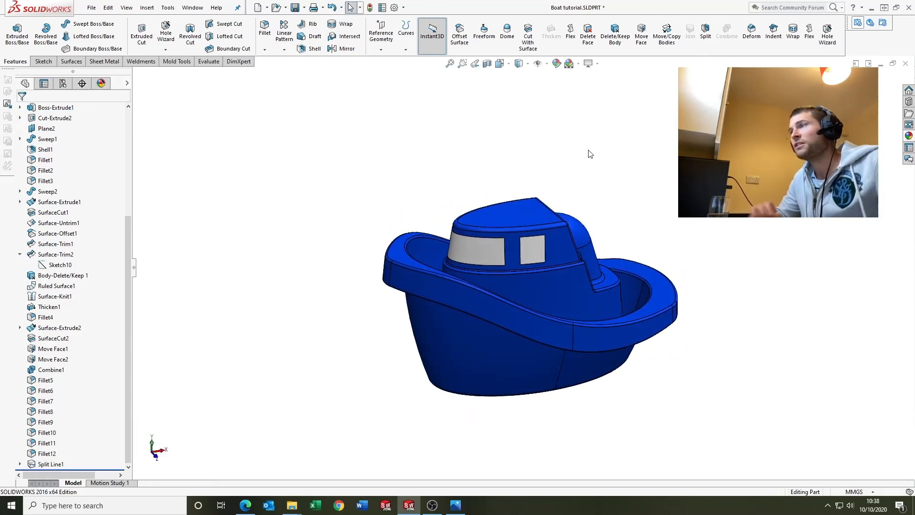